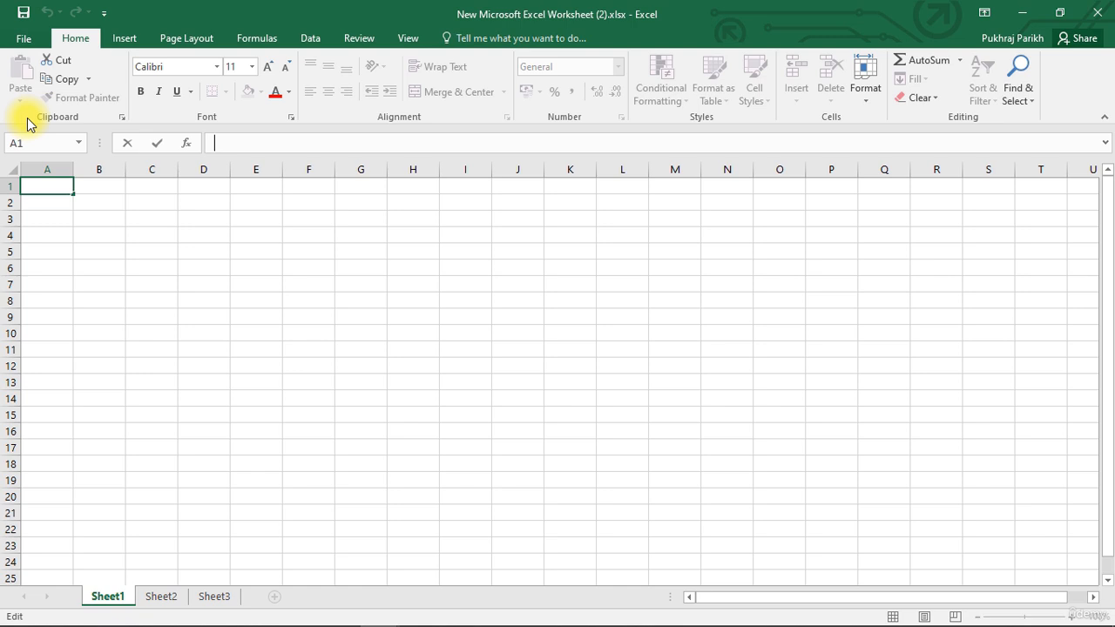
click(97, 186)
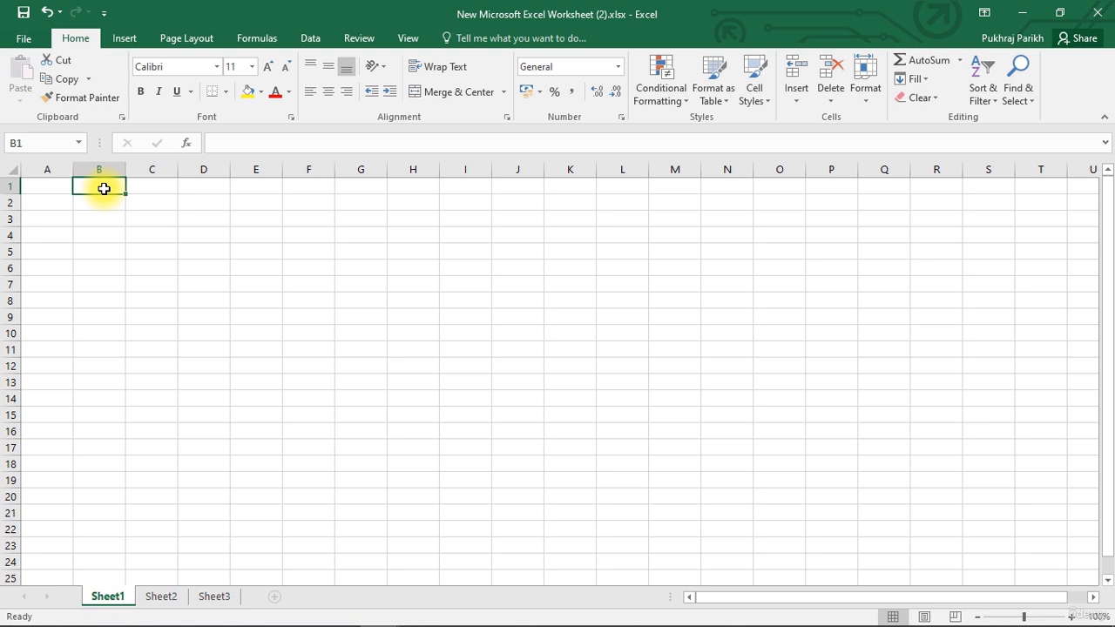
click(156, 185)
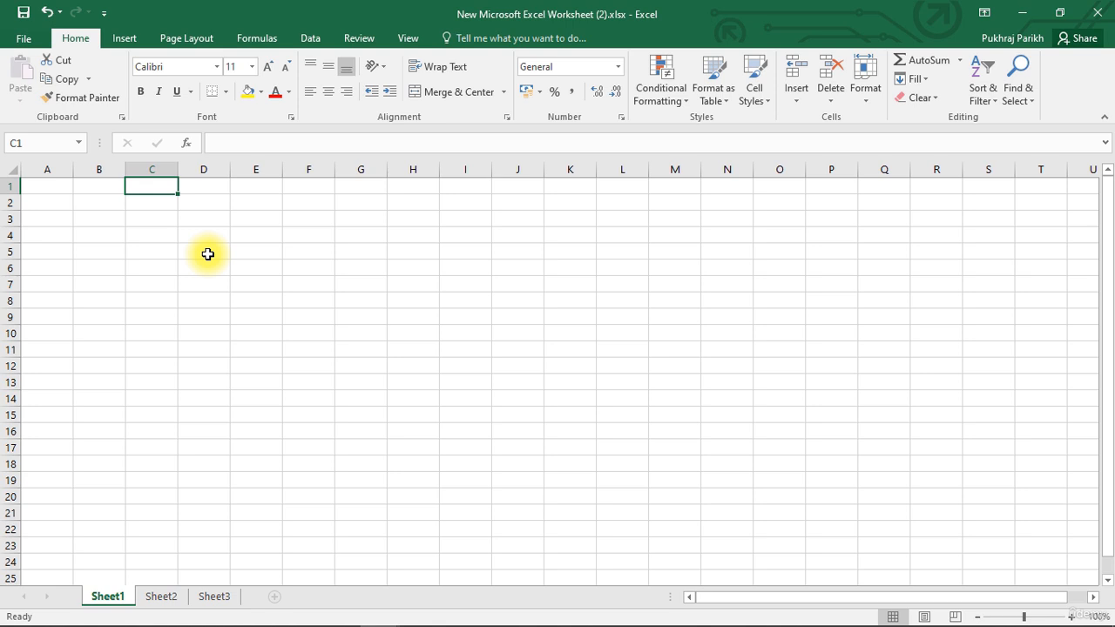
key(Down)
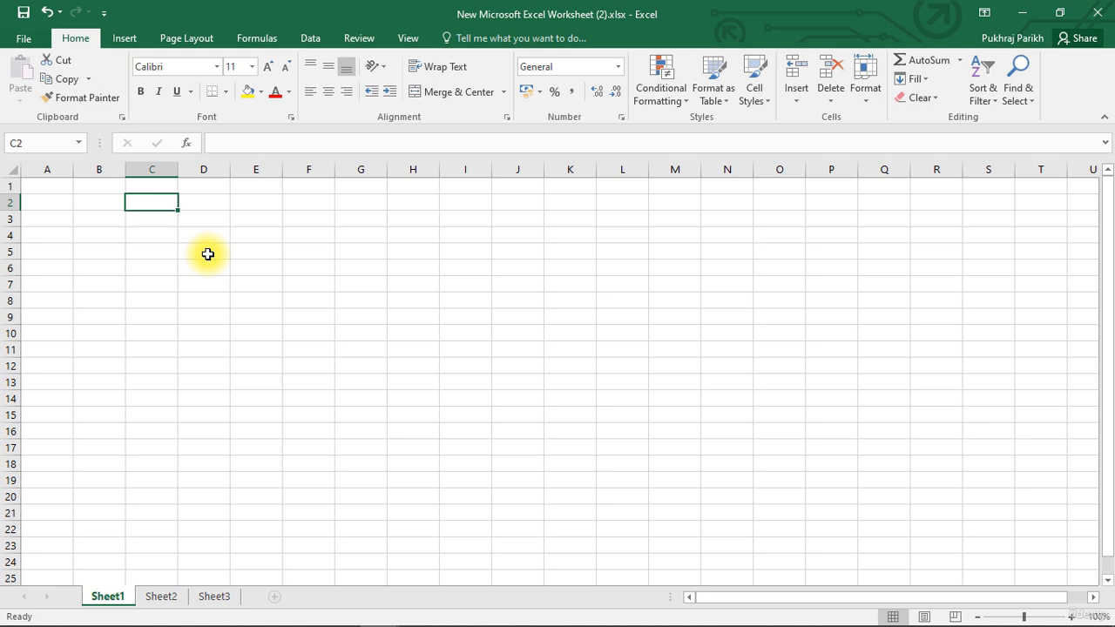
key(Right)
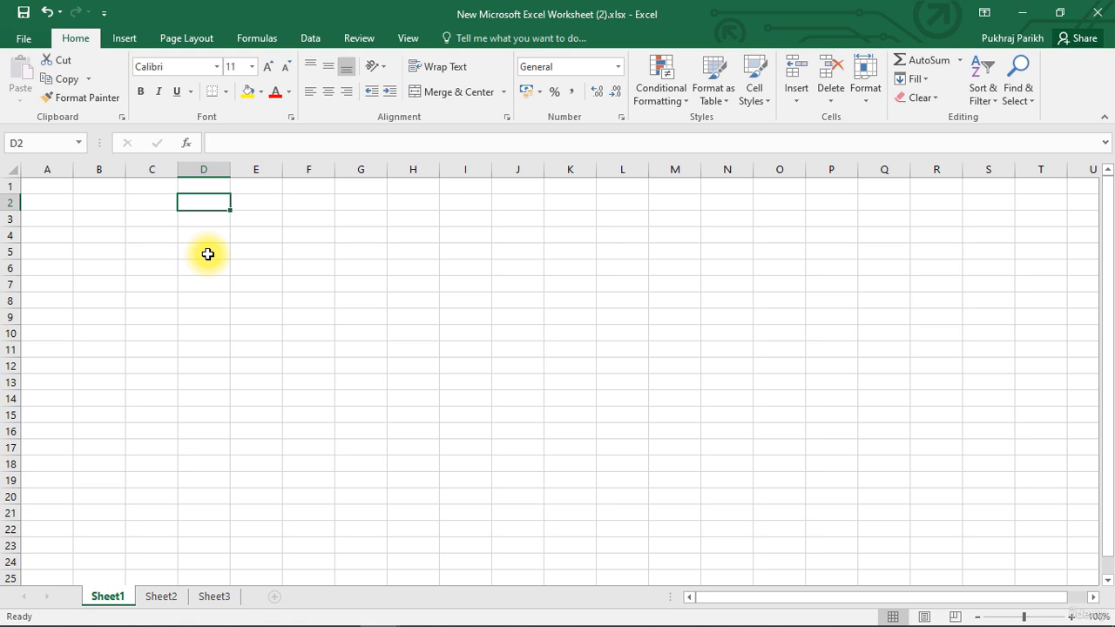
Enter the label Columns in cell B2 and the value 16384 beside it in C2.
key(Left)
key(Left)
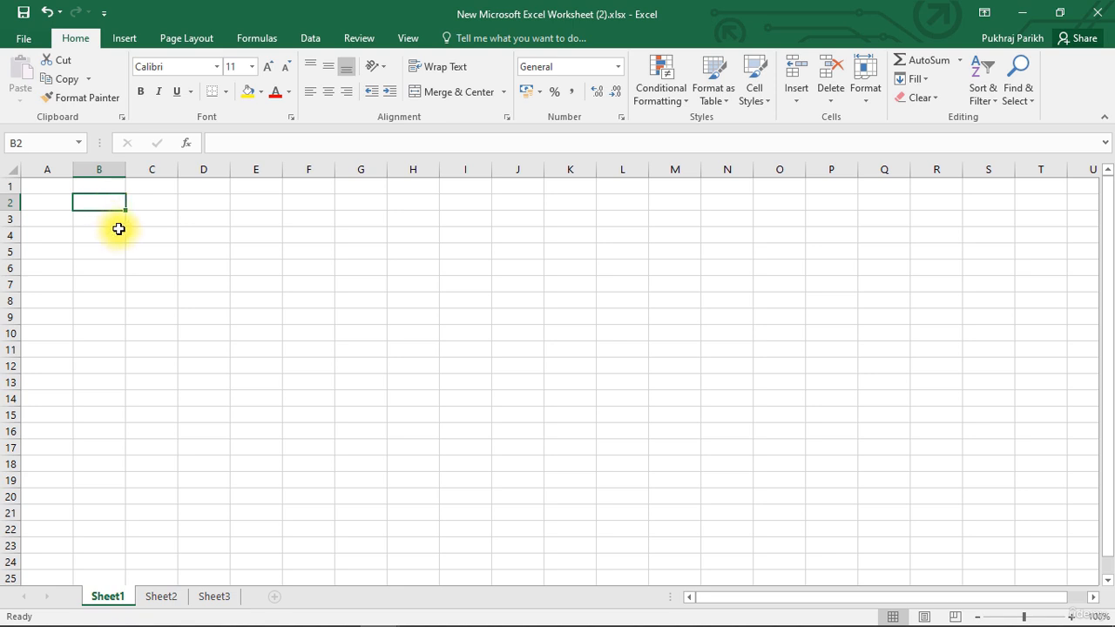
text(C)
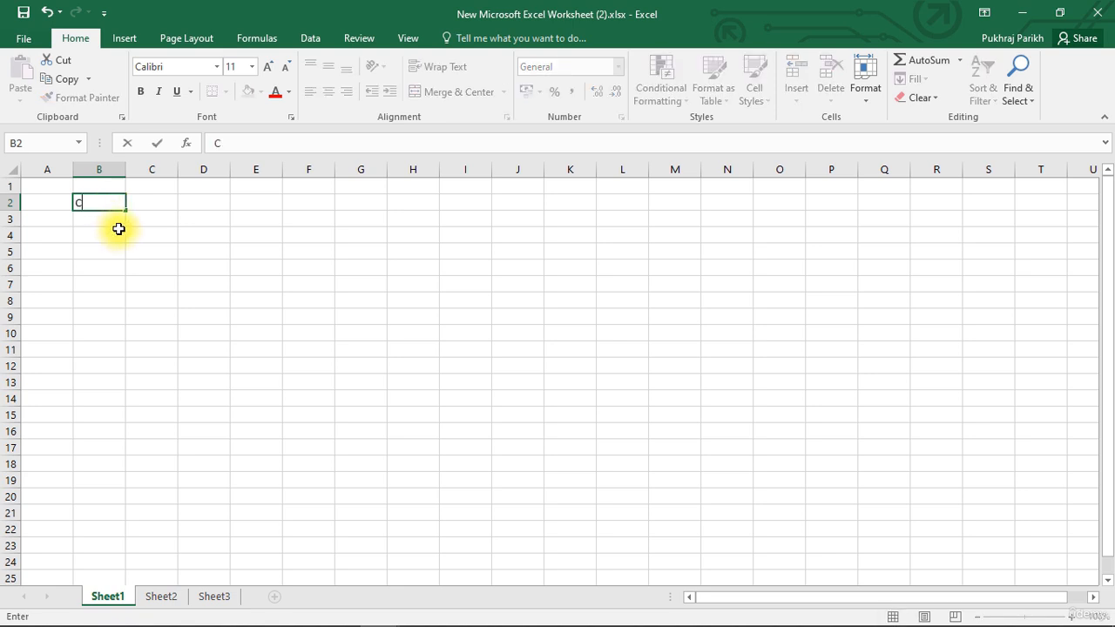
text(olumns)
key(Tab)
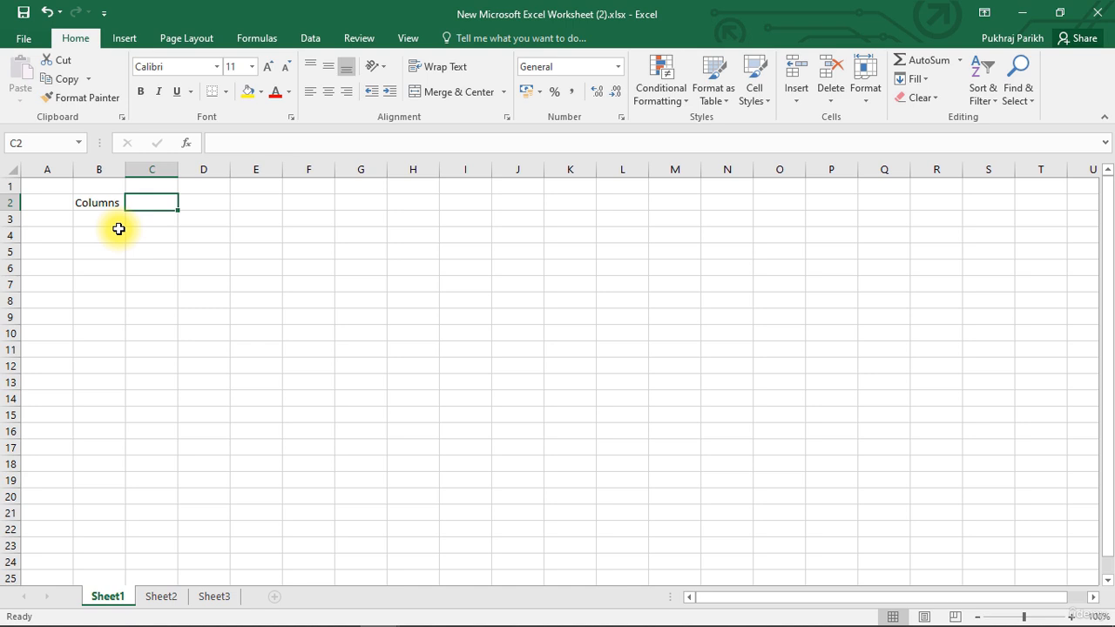
text(16)
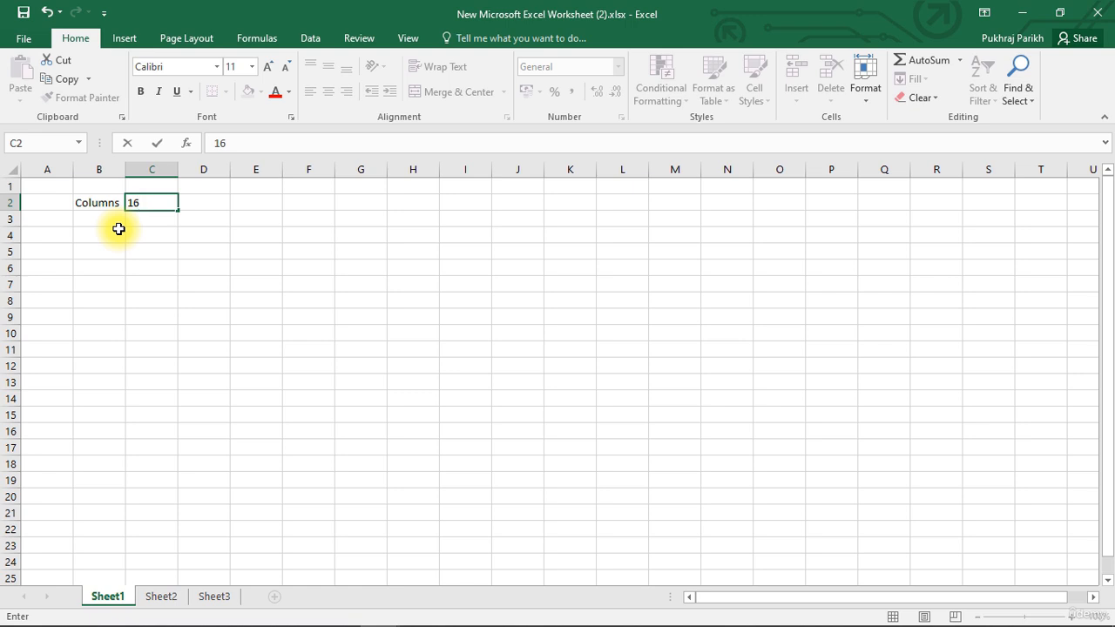
text(384)
key(Return)
Enter the label Rows in cell B3 and the value 1048576 beside it in C3.
click(119, 228)
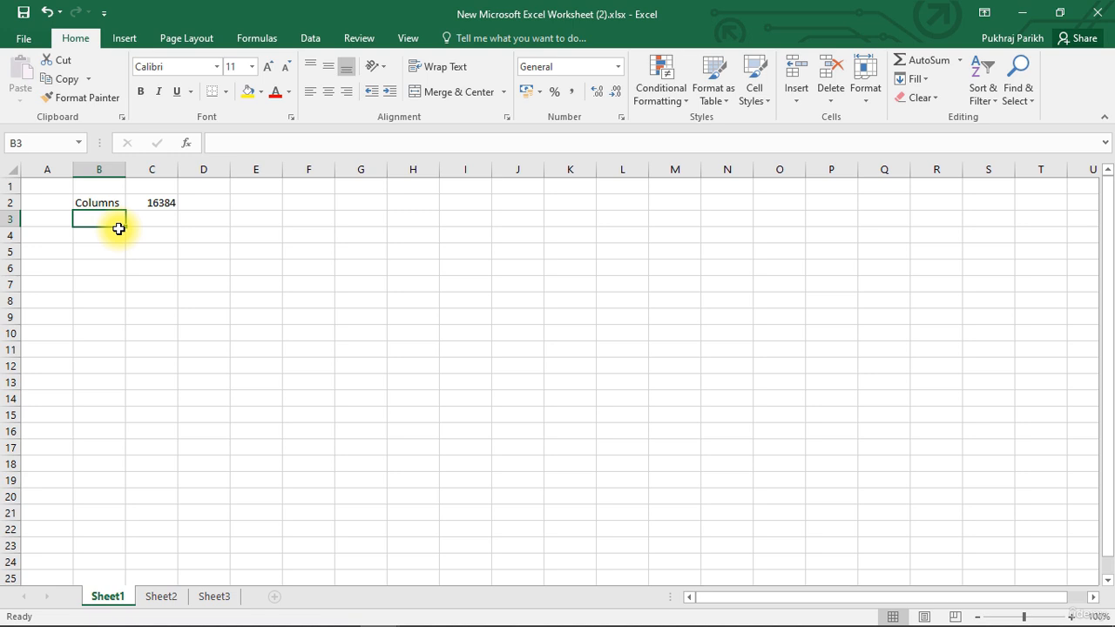
text(R)
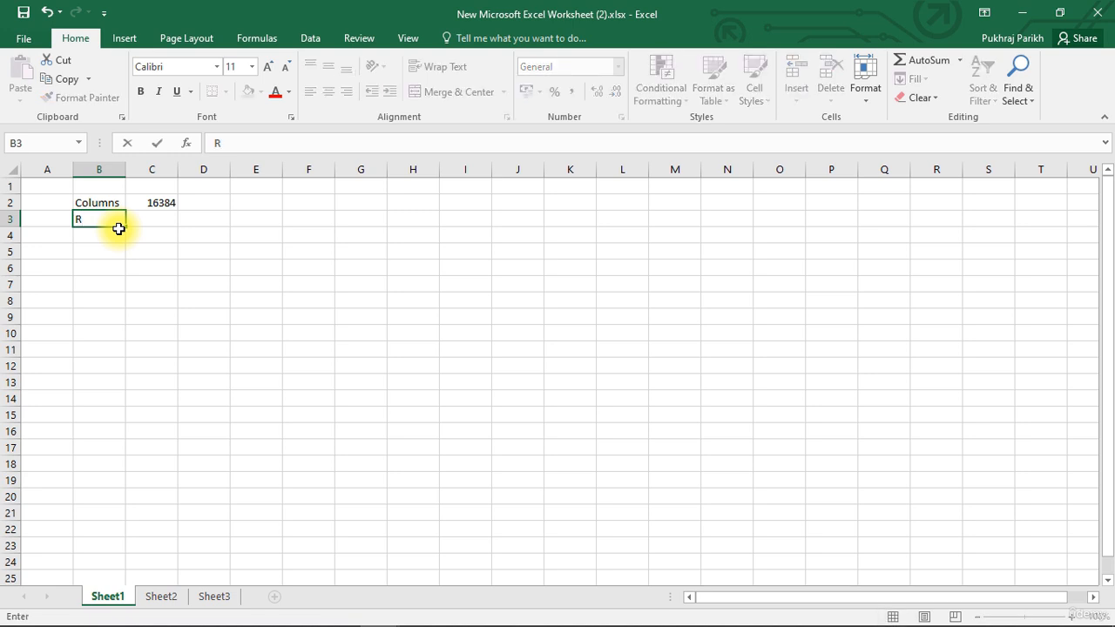
text(ows)
key(Tab)
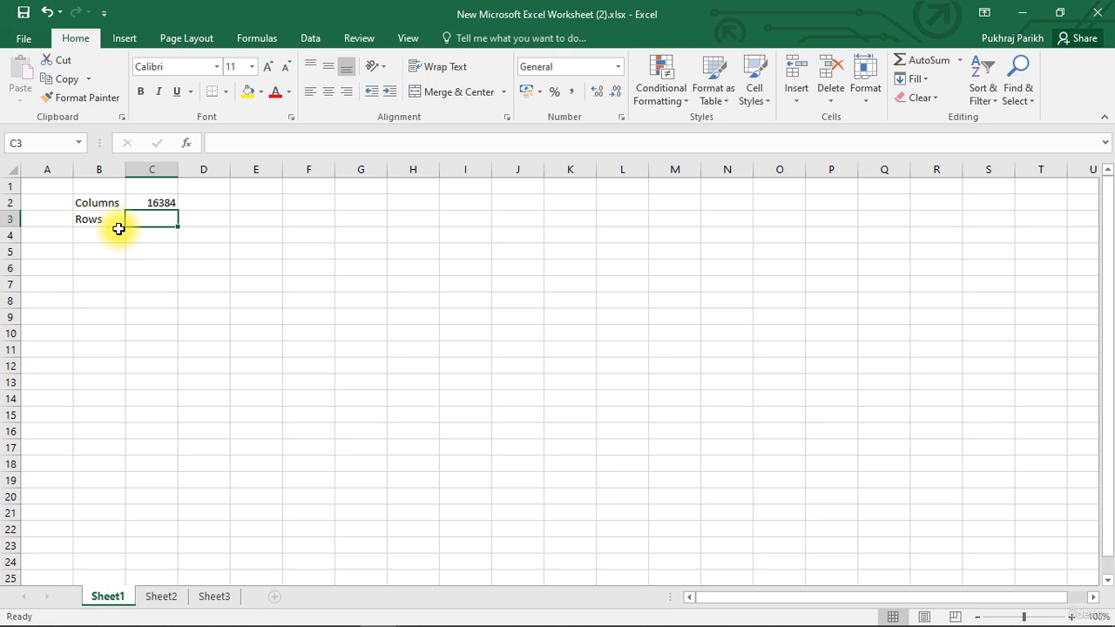
text(104)
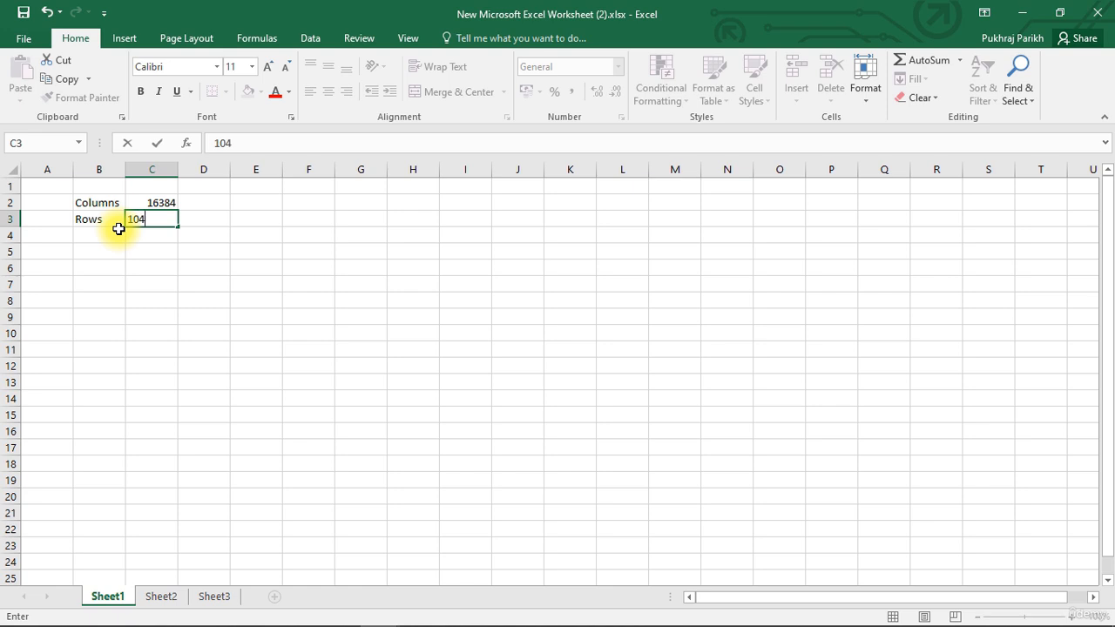
text(8576)
click(118, 228)
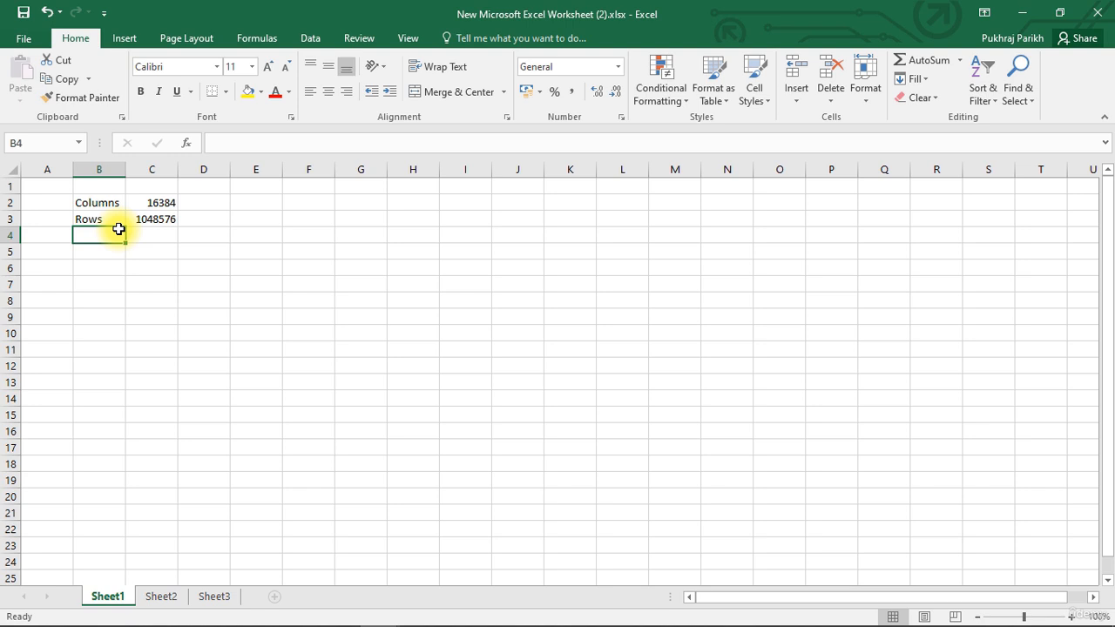
Enter the label Cells in B4 and calculate the total cell count in C4 with the formula =C2*C3.
text(Cel)
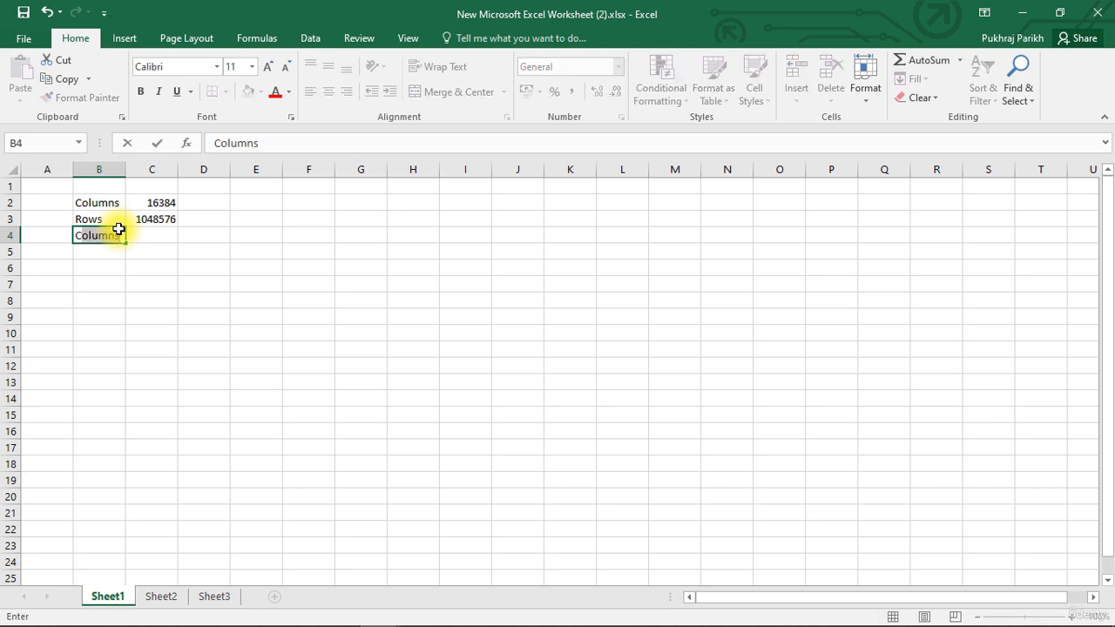
text(ls)
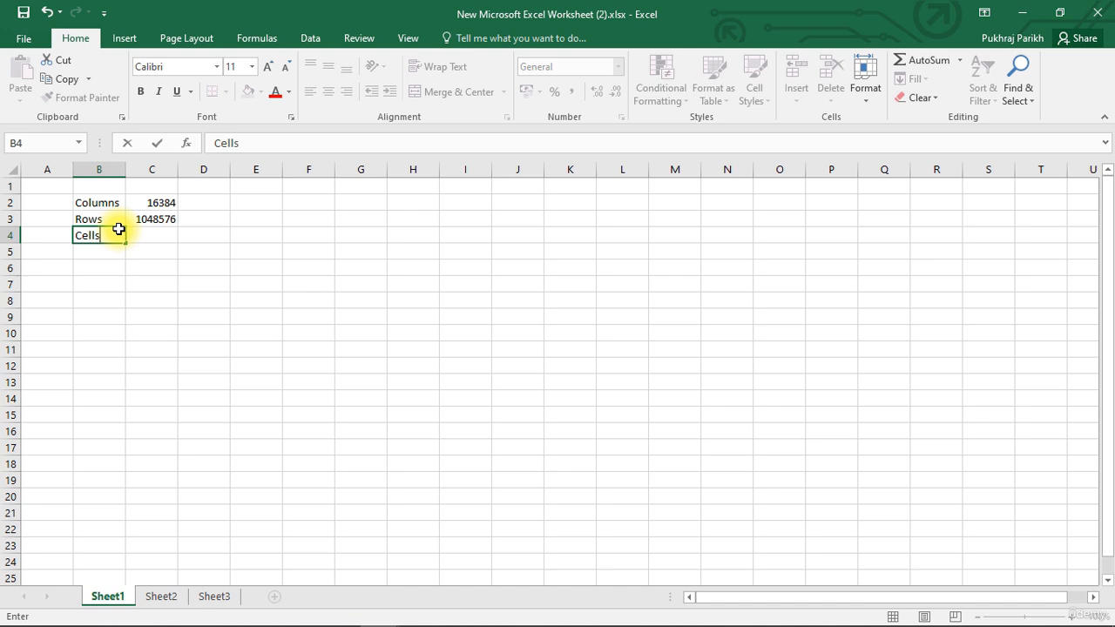
key(Tab)
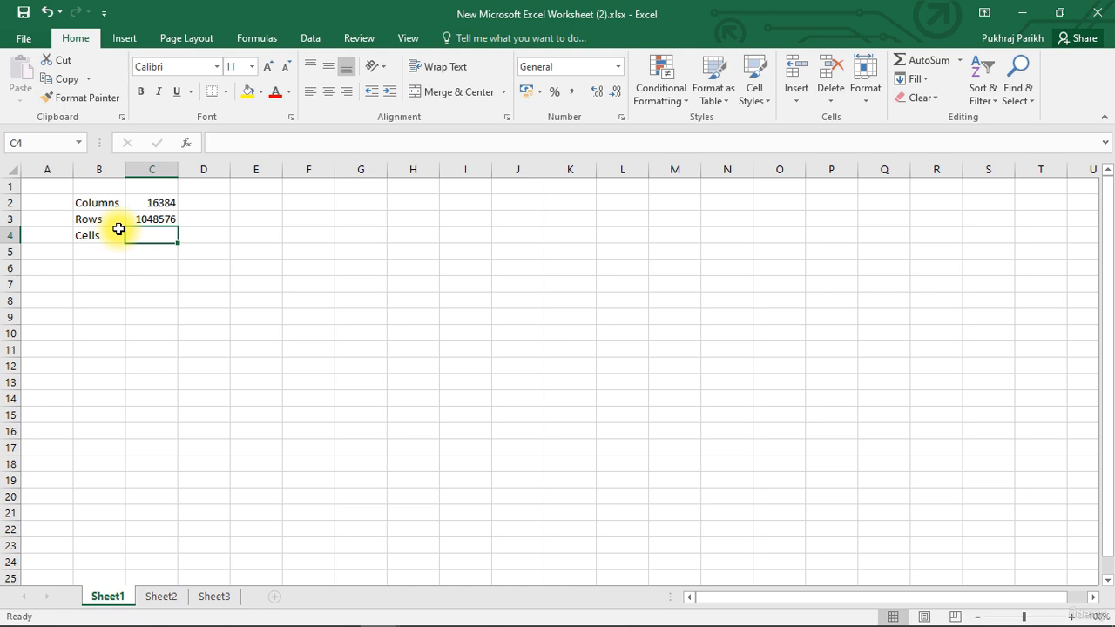
text(=)
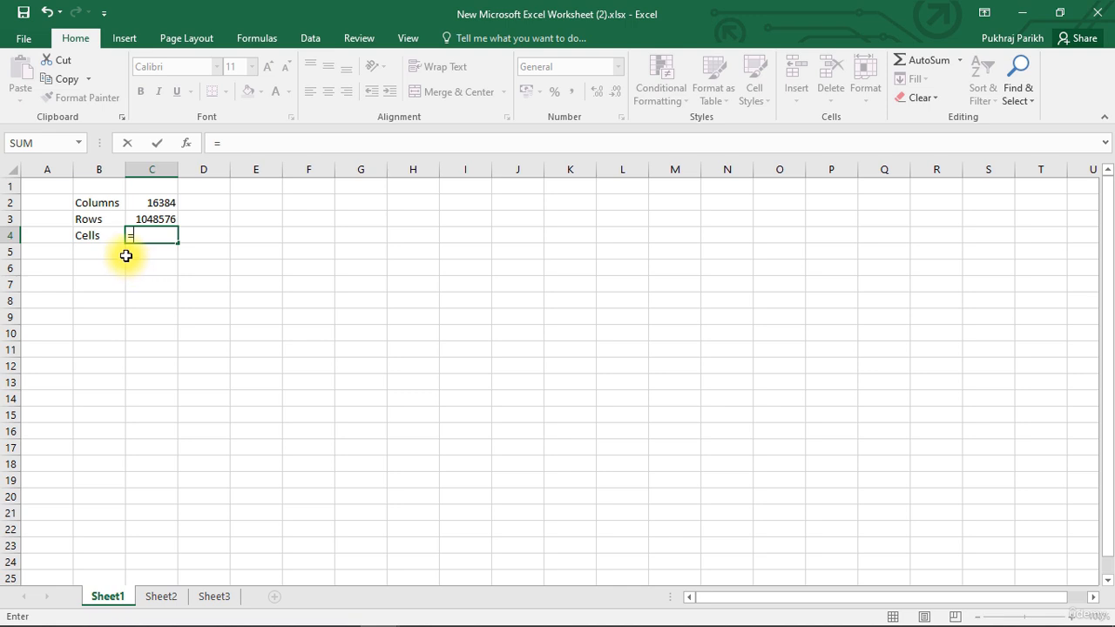
click(140, 202)
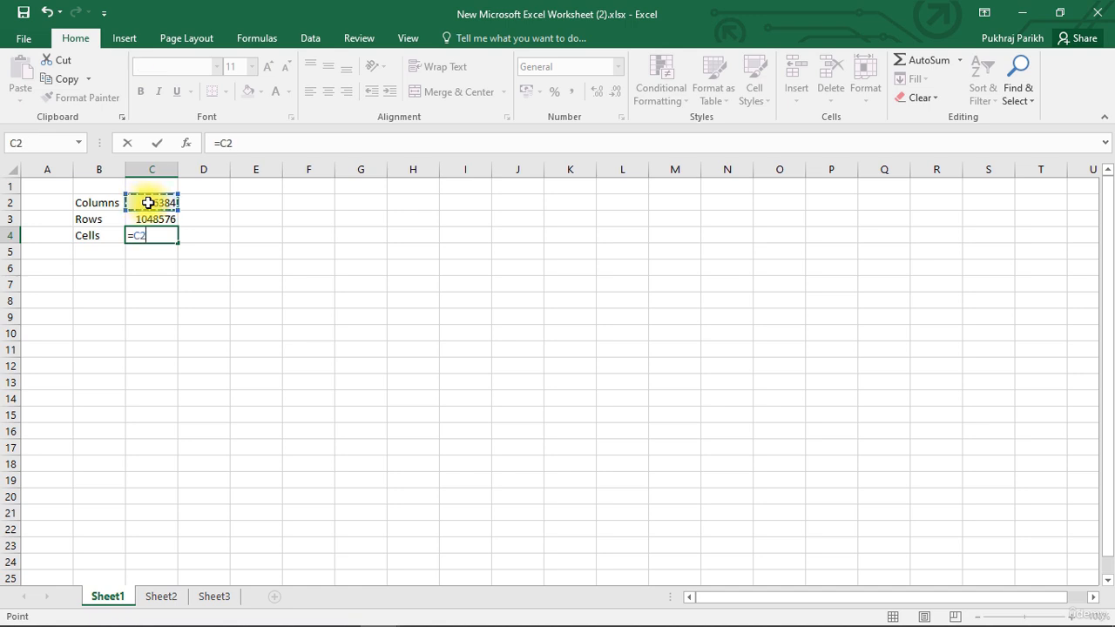
text(*)
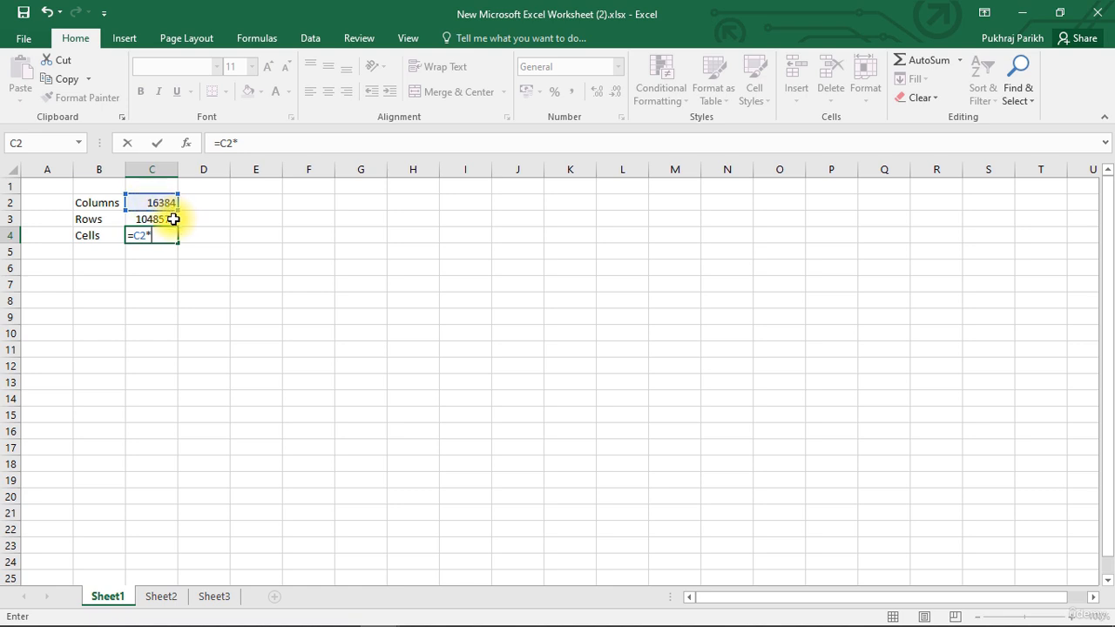
click(173, 220)
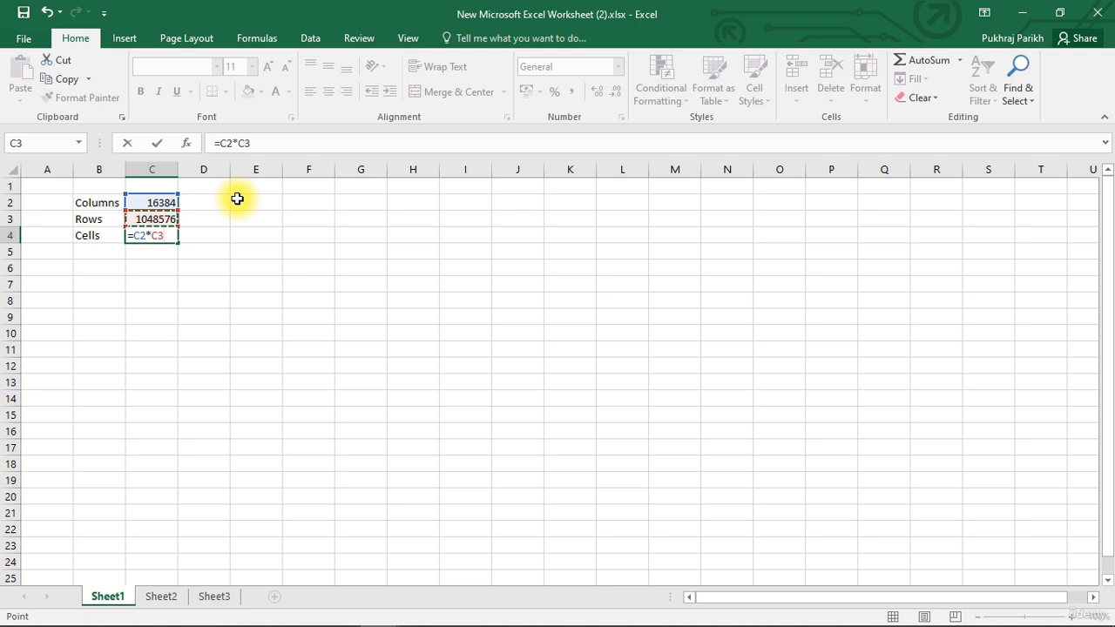
key(Return)
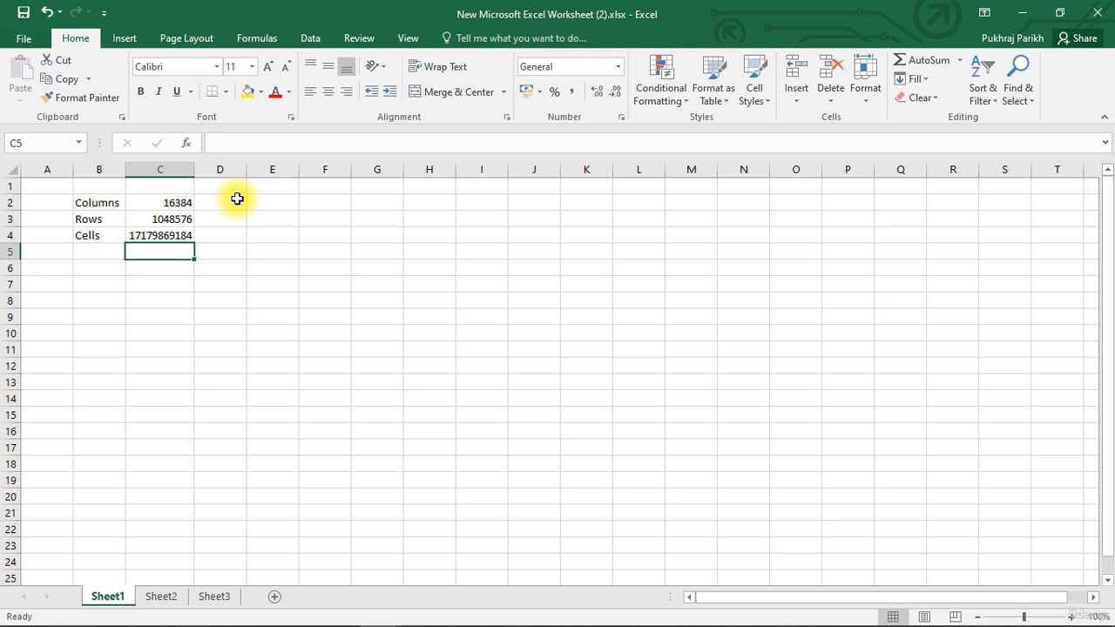
Examine the formula behind the Cells result and compare it with the contents of the Rows and Columns value cells.
key(Up)
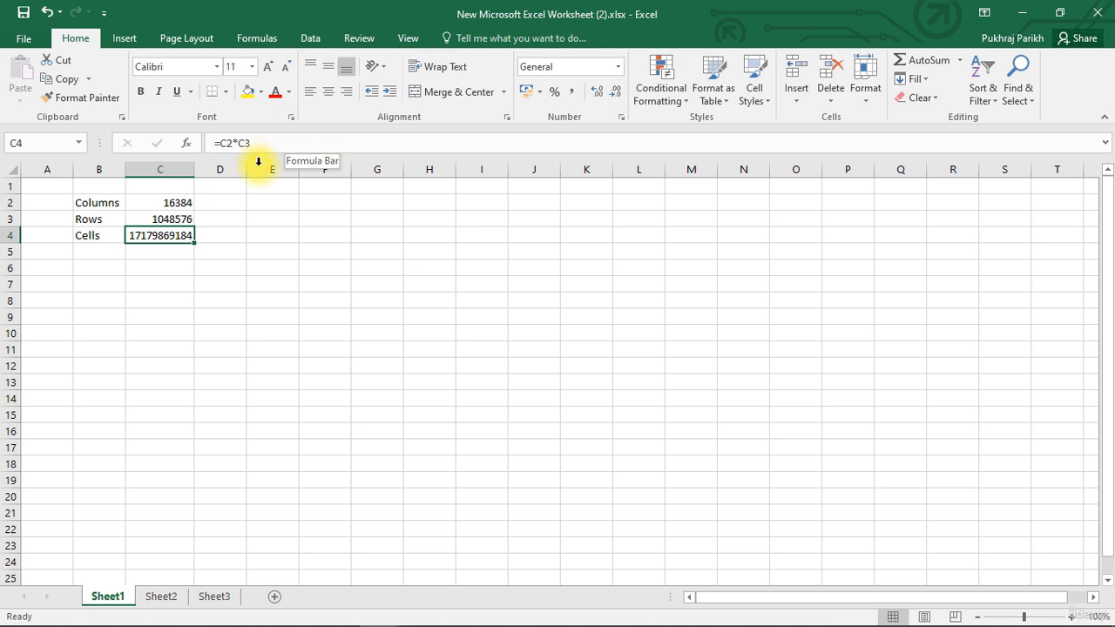
click(153, 216)
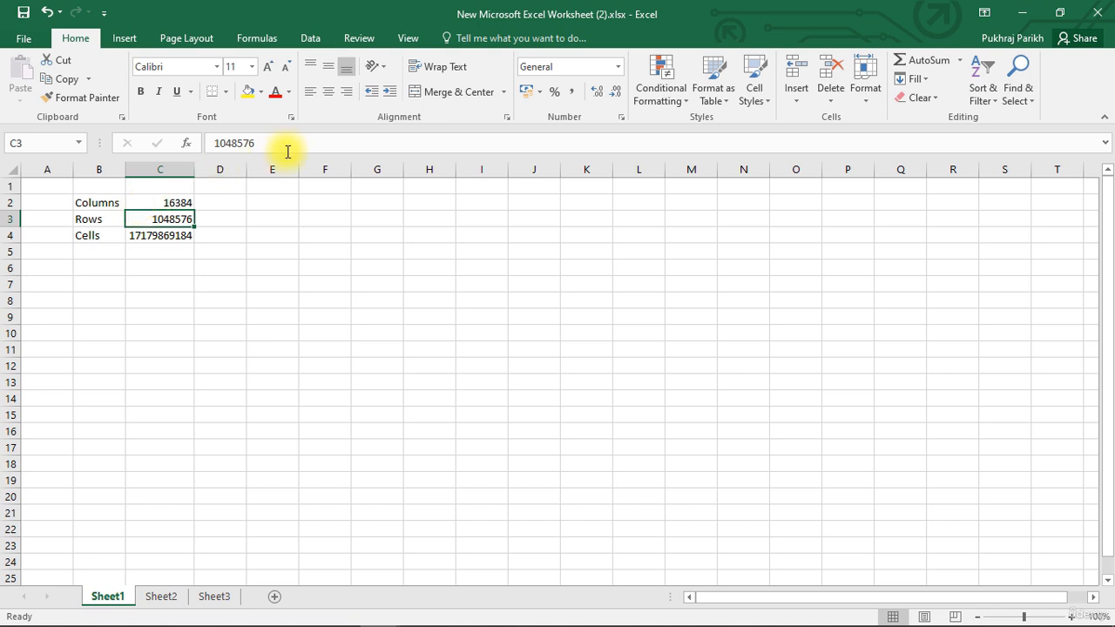
click(261, 147)
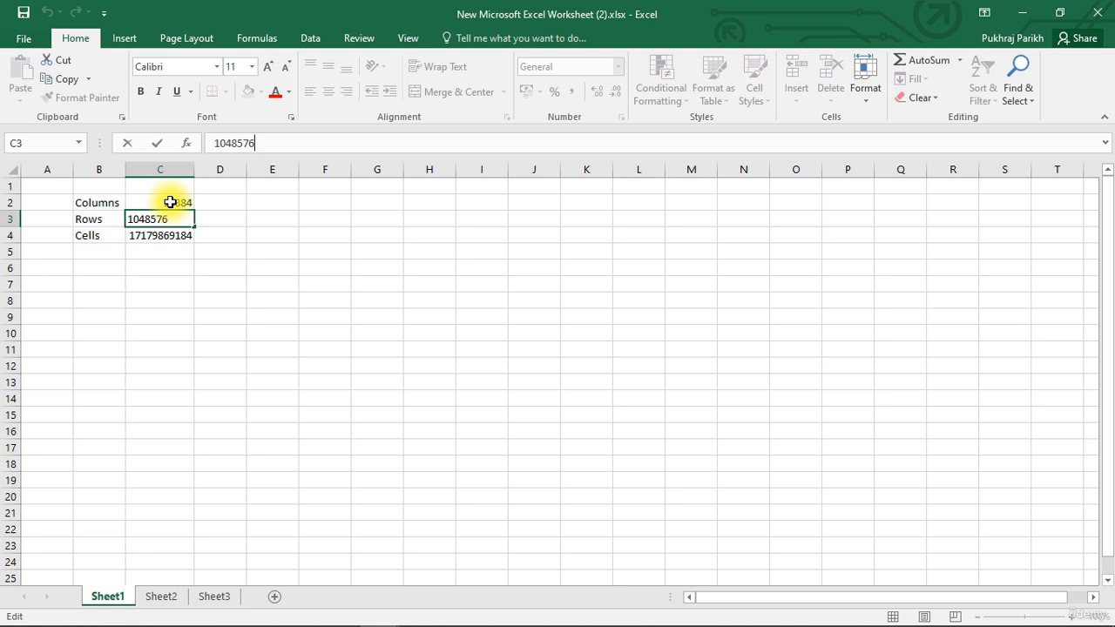
key(Escape)
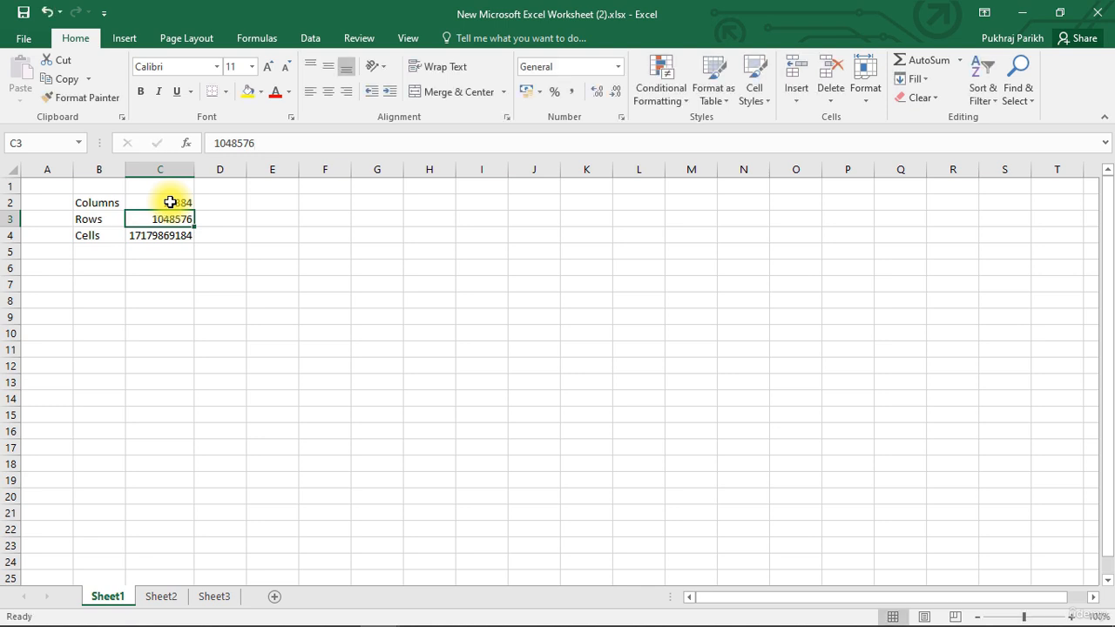
click(170, 202)
click(183, 222)
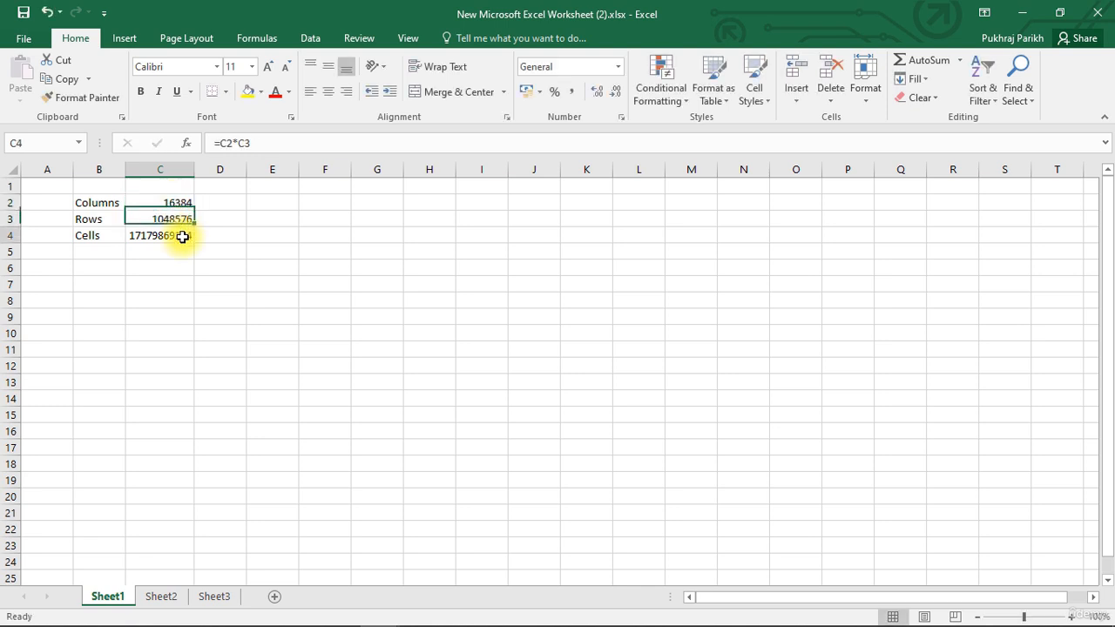
click(184, 235)
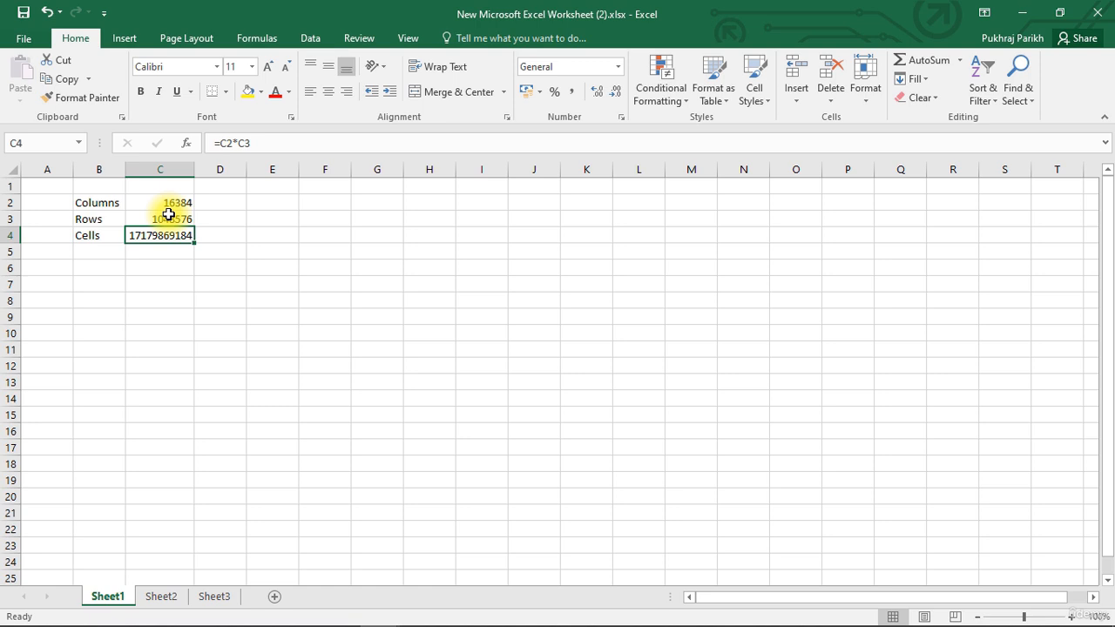
Save a copy of the workbook in the OneDrive Desktop folder under the name ExcelBasic.
click(24, 41)
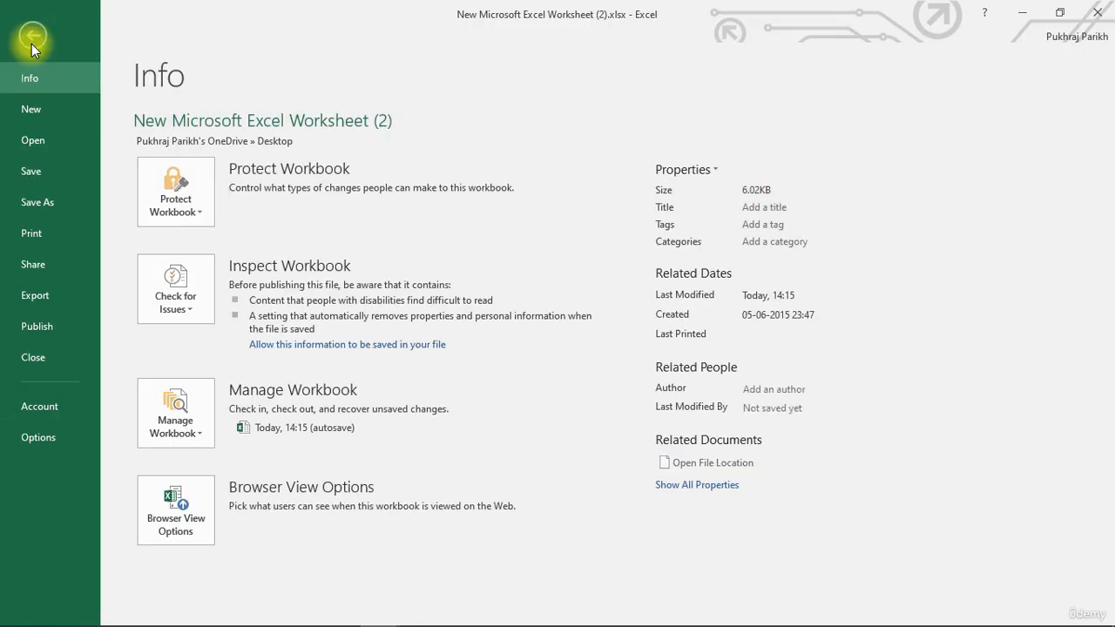
click(57, 209)
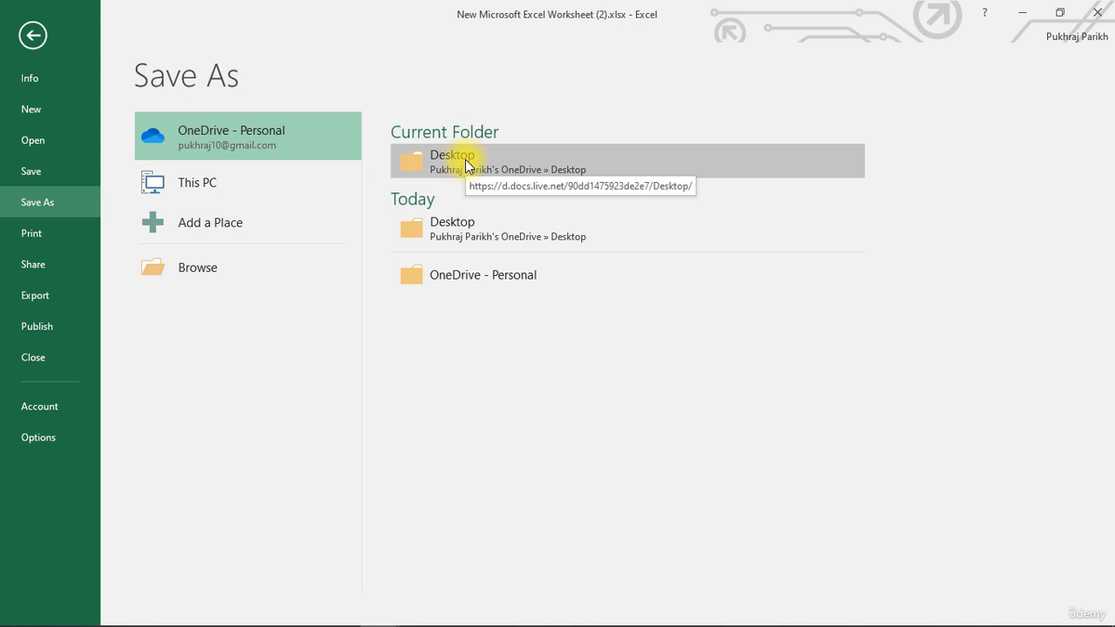
click(465, 160)
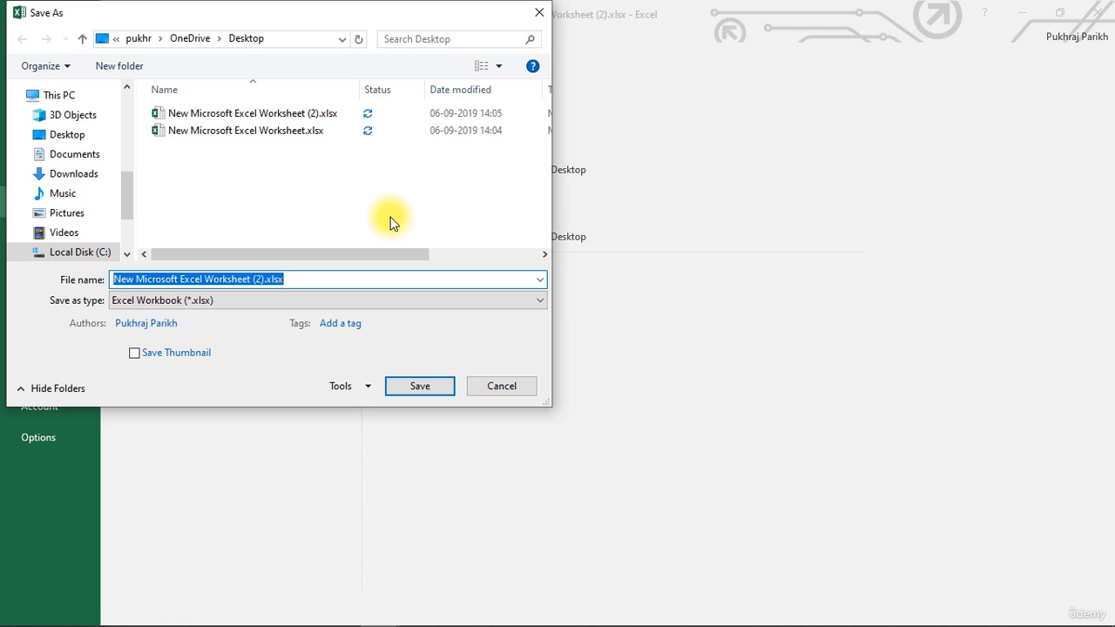
text(Lect)
key(BackSpace)
key(BackSpace)
key(BackSpace)
key(BackSpace)
text(E)
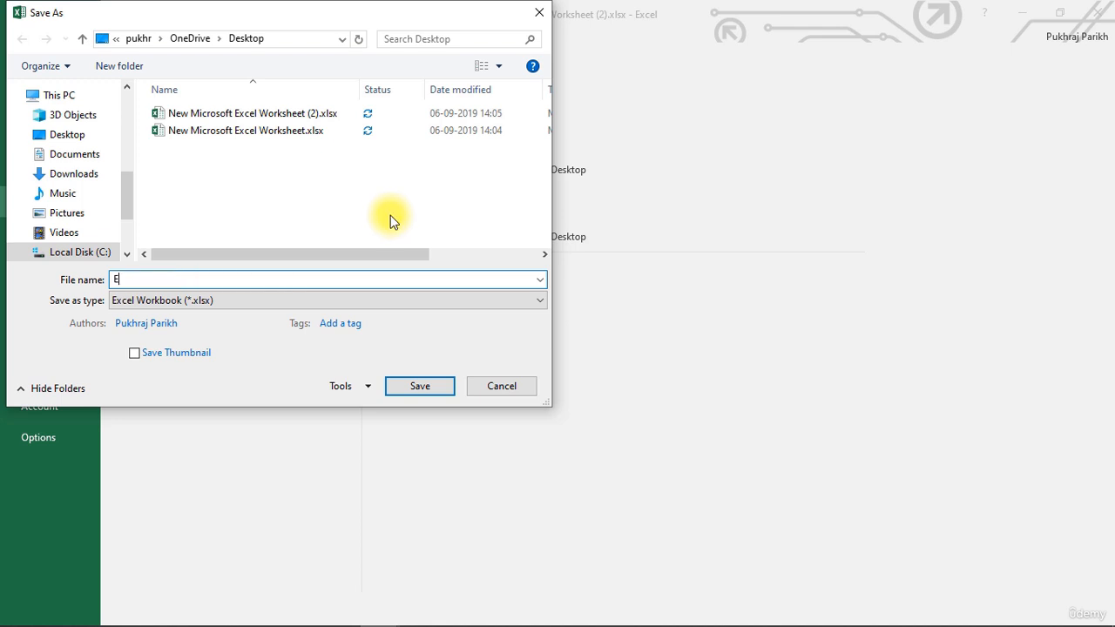
text(xcelBasic)
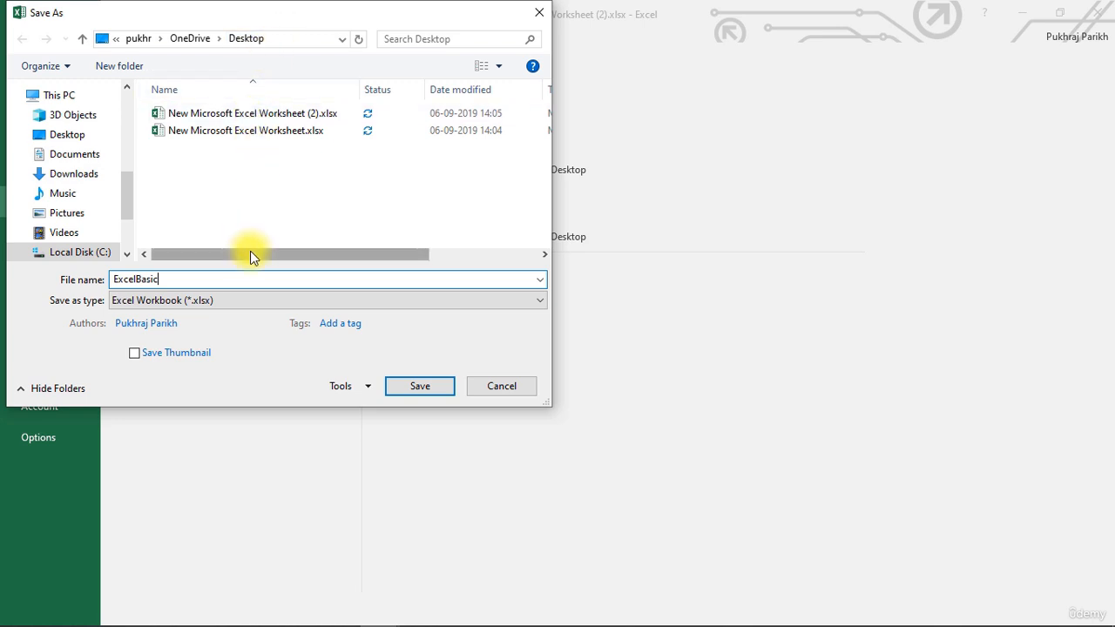
click(417, 386)
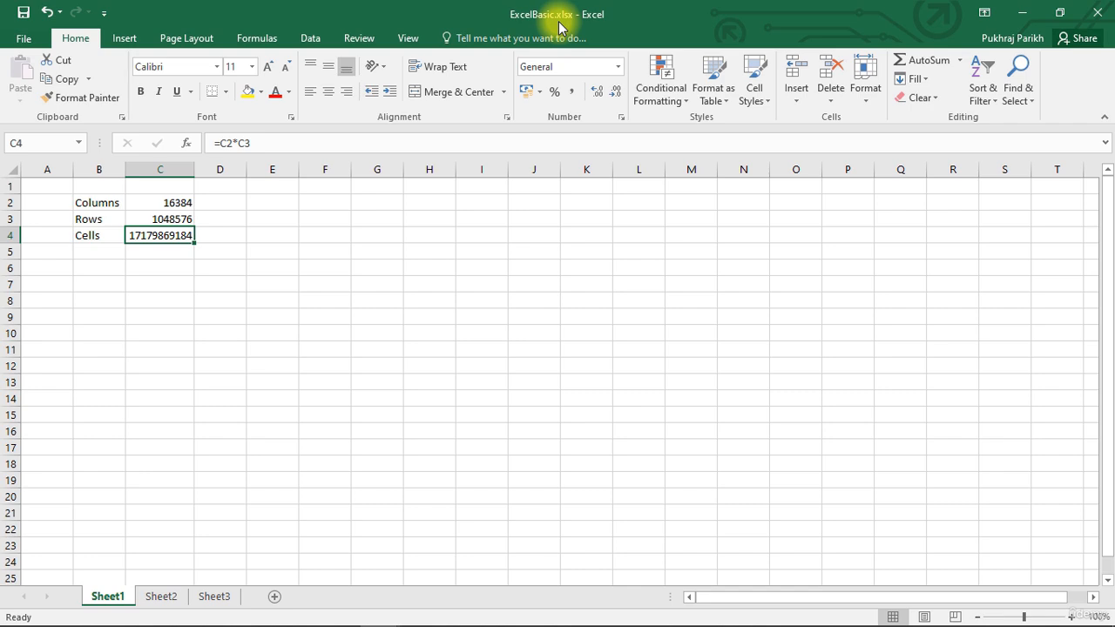
Minimise the workbook to check for the saved ExcelBasic file on the desktop, and return to the sheet at cell C6.
click(1022, 12)
click(1028, 11)
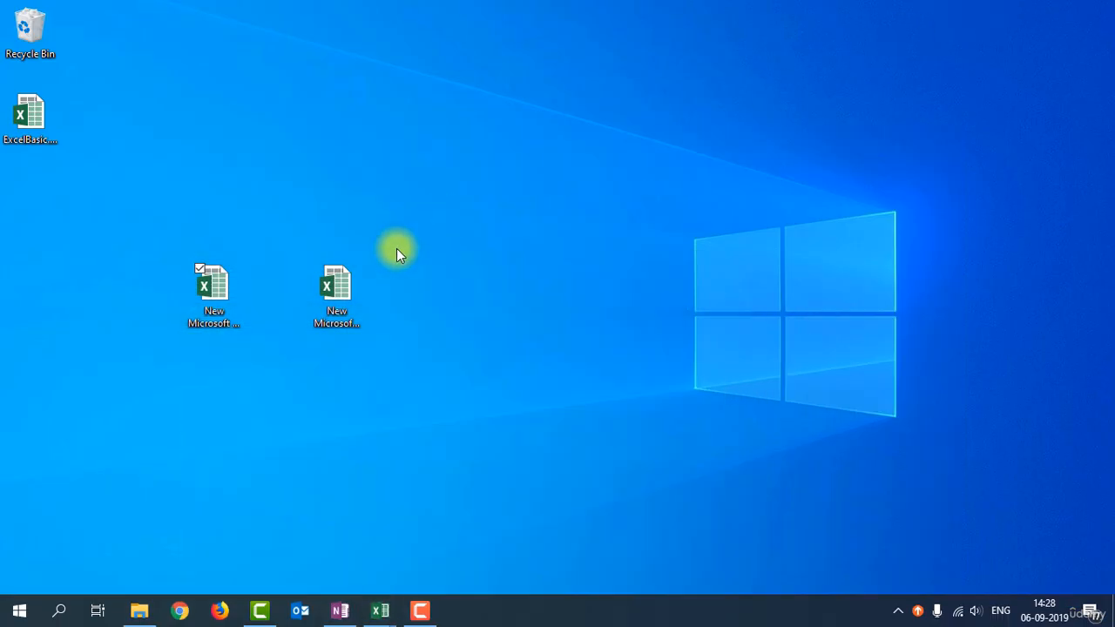
click(24, 144)
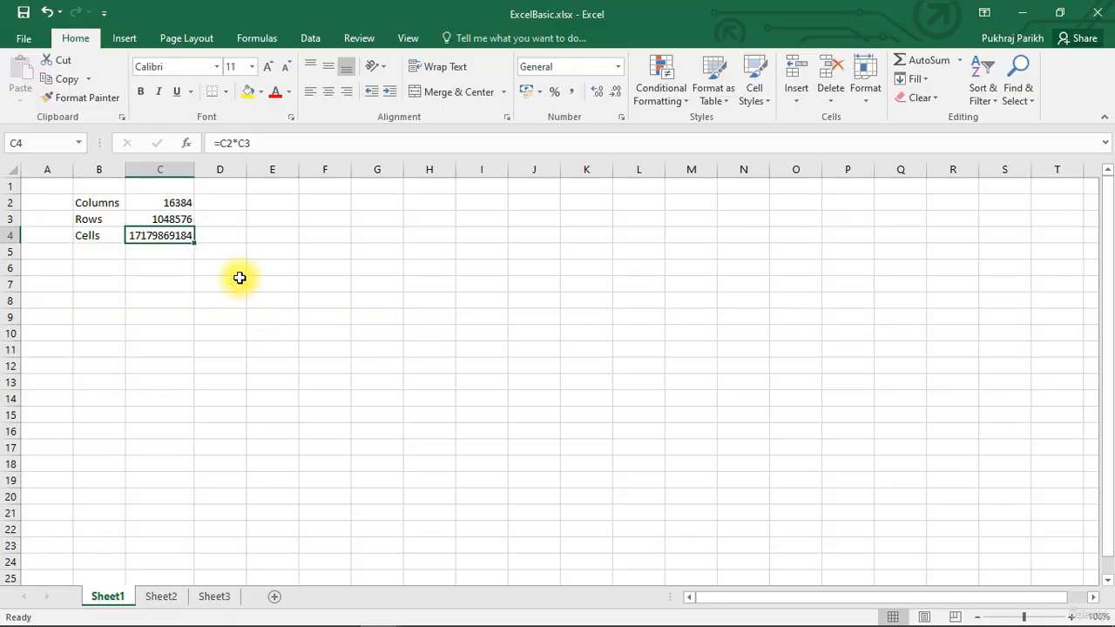
click(185, 269)
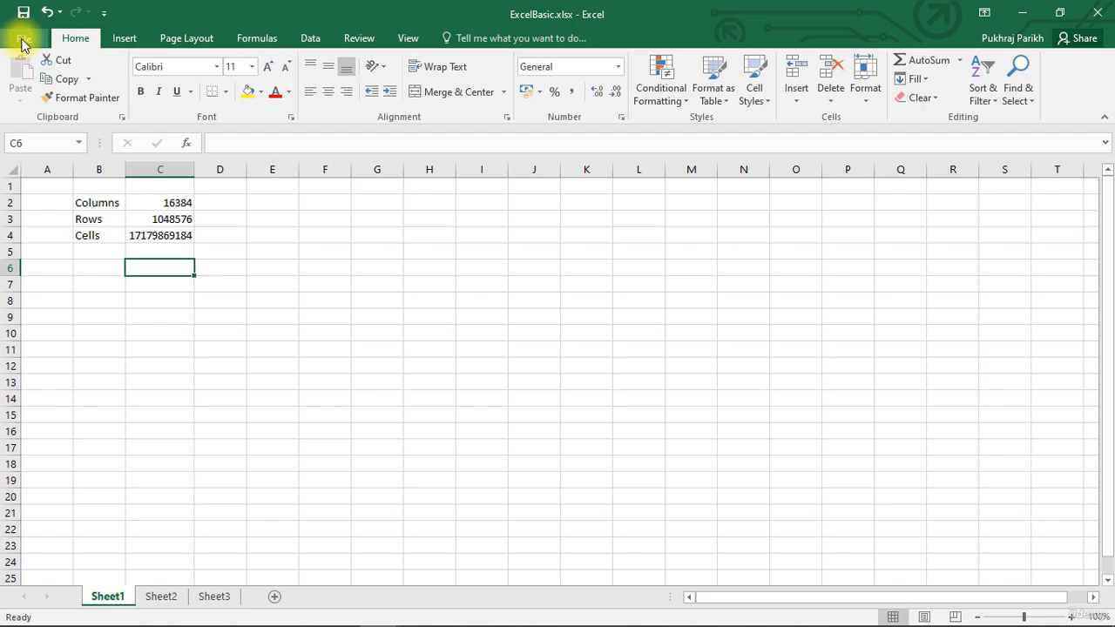
Close the ExcelBasic workbook and reopen it from its file on the desktop.
click(27, 39)
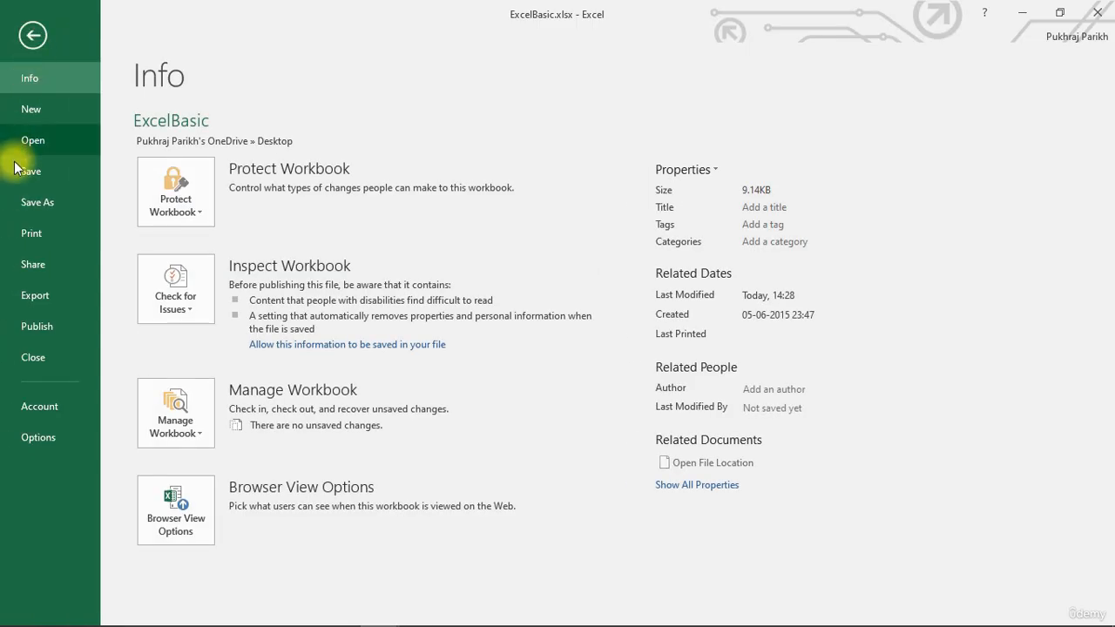
click(34, 36)
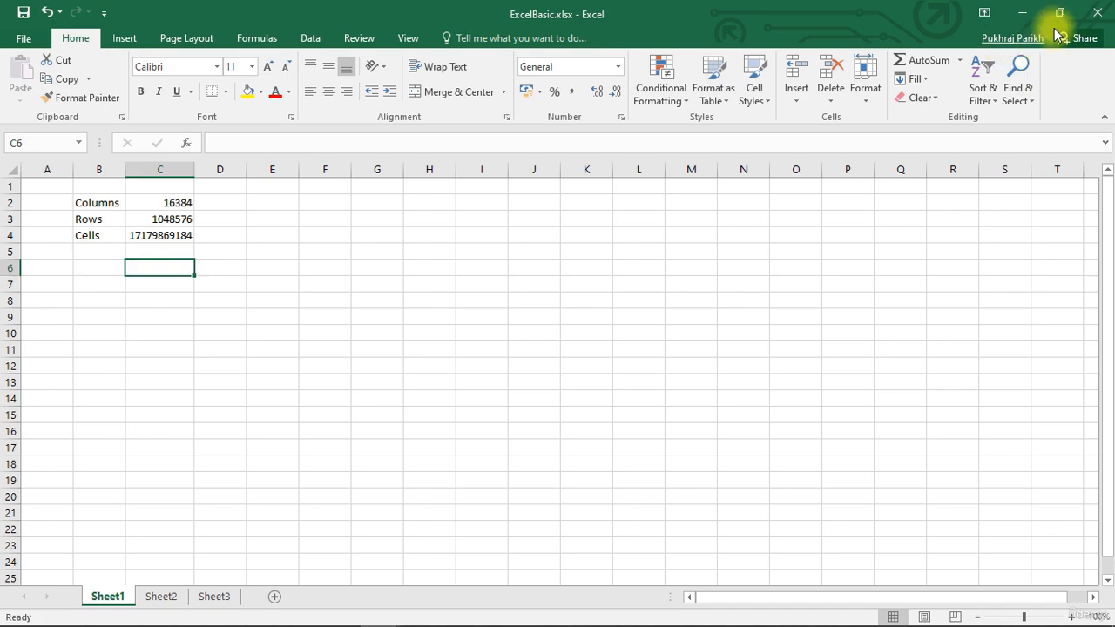
click(1095, 13)
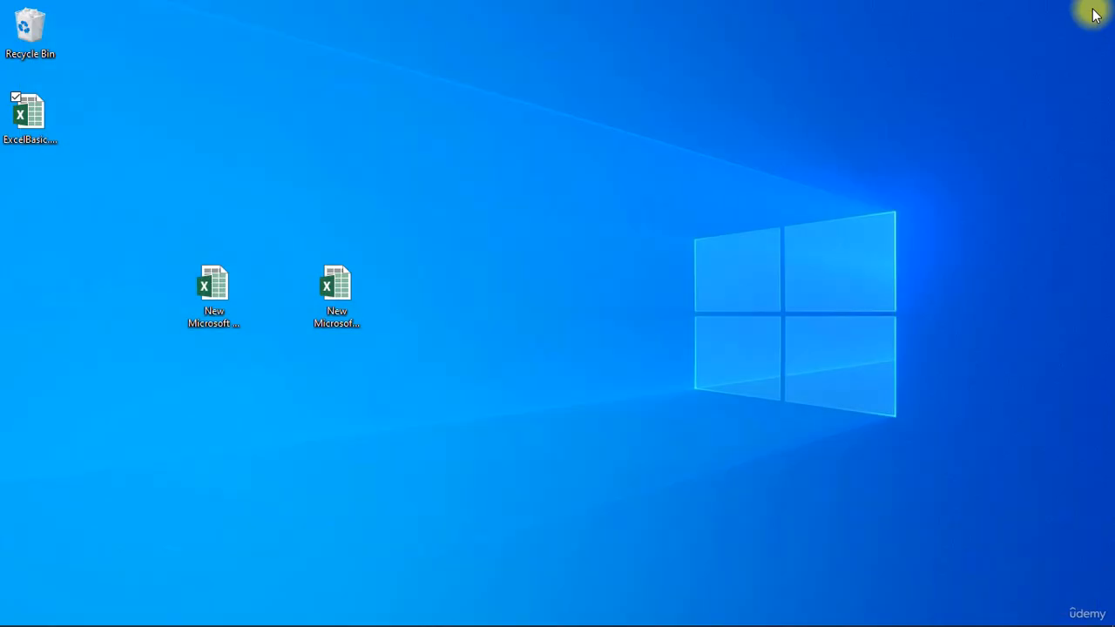
double_click(26, 122)
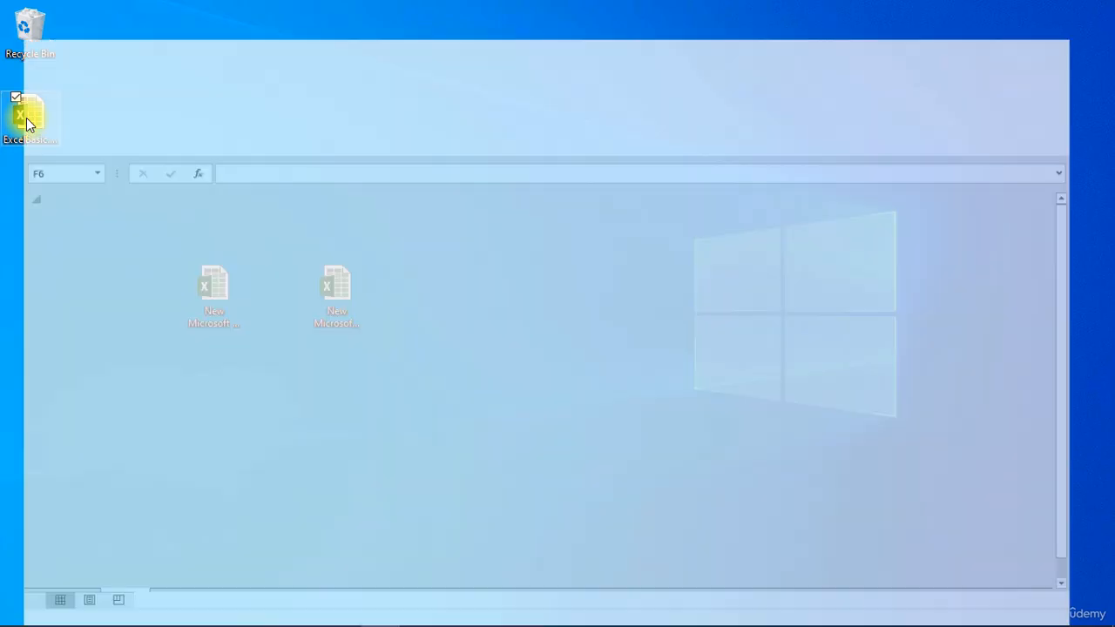